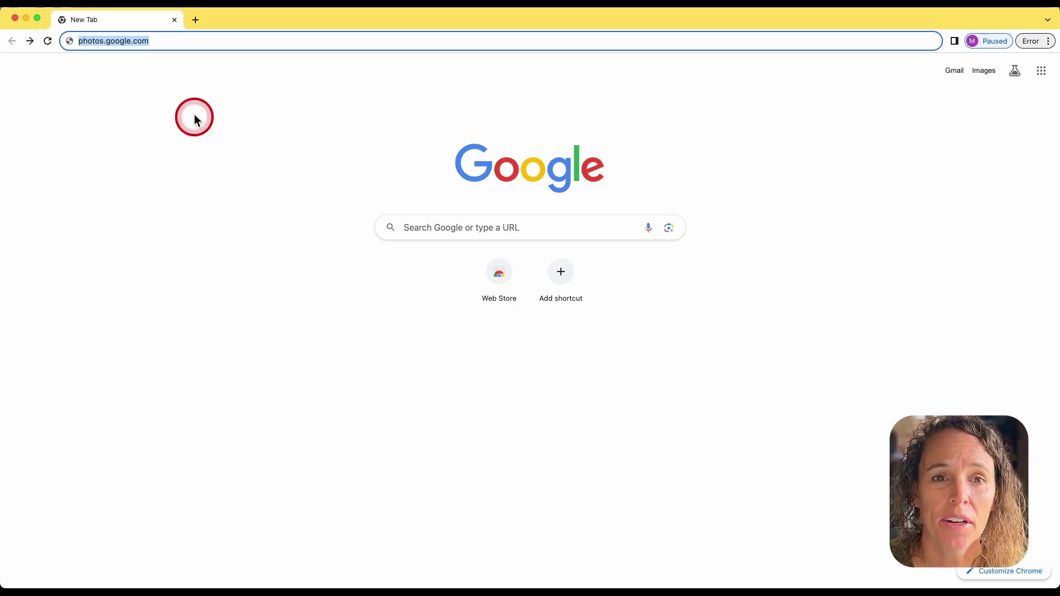
Load photos.google.com and continue from its landing page to the Google sign-in page
click(138, 48)
click(139, 44)
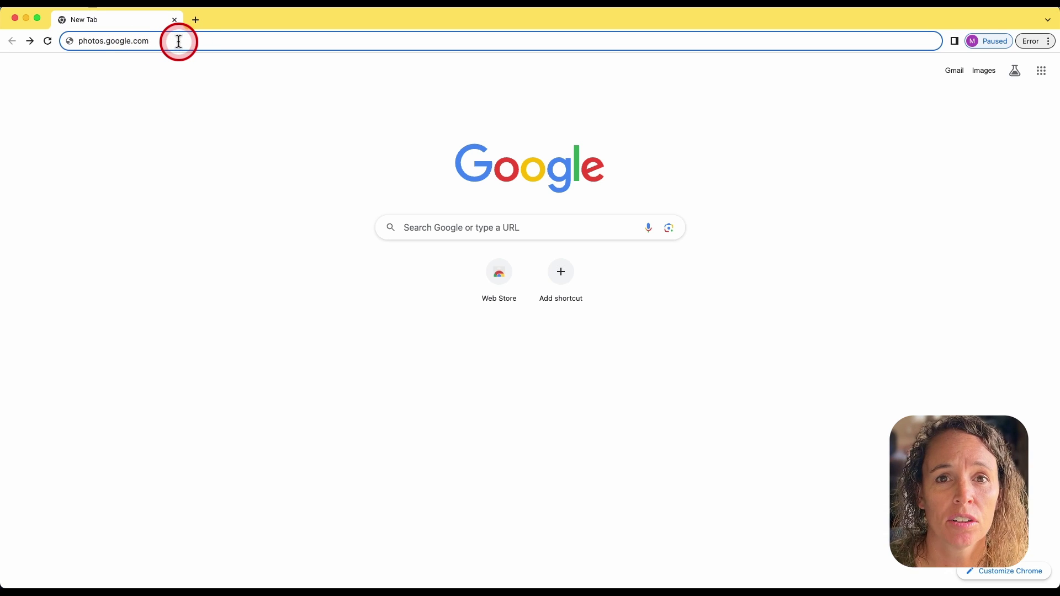
key(Return)
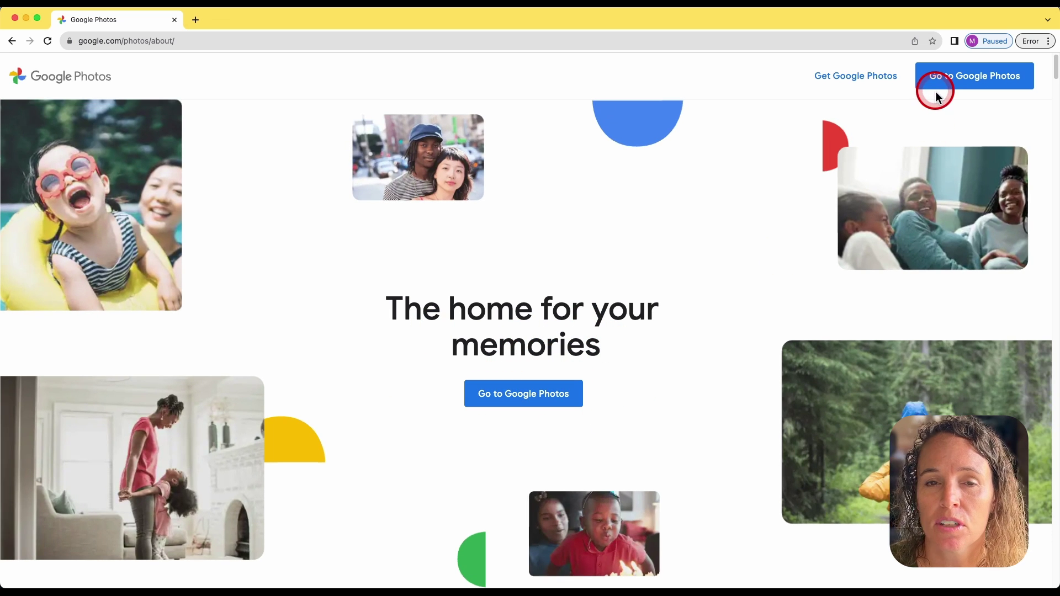
click(974, 84)
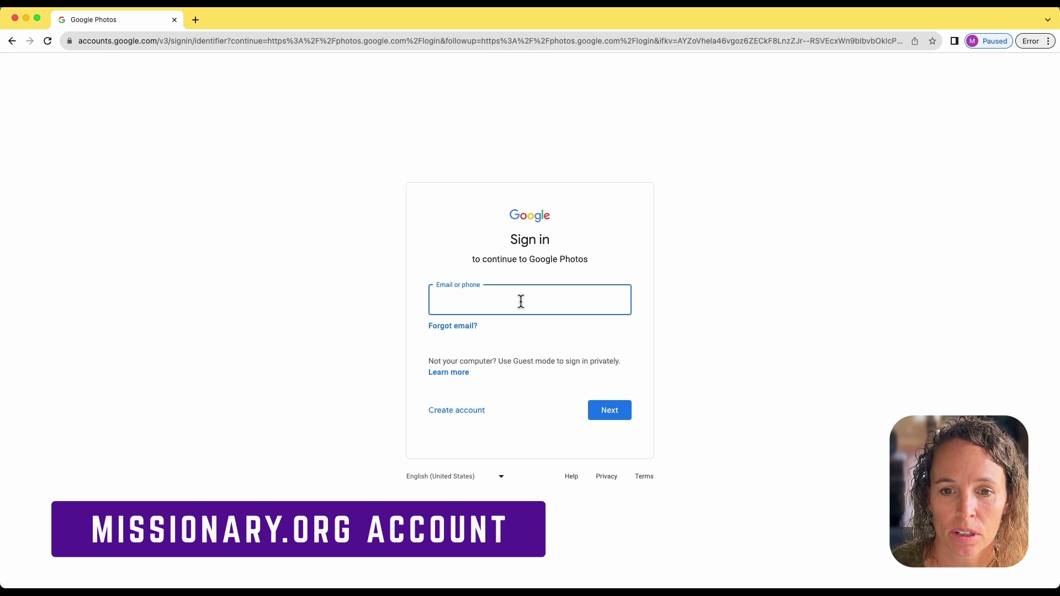
Sign in to the missionary.org account using its saved e-mail and the account password
click(504, 347)
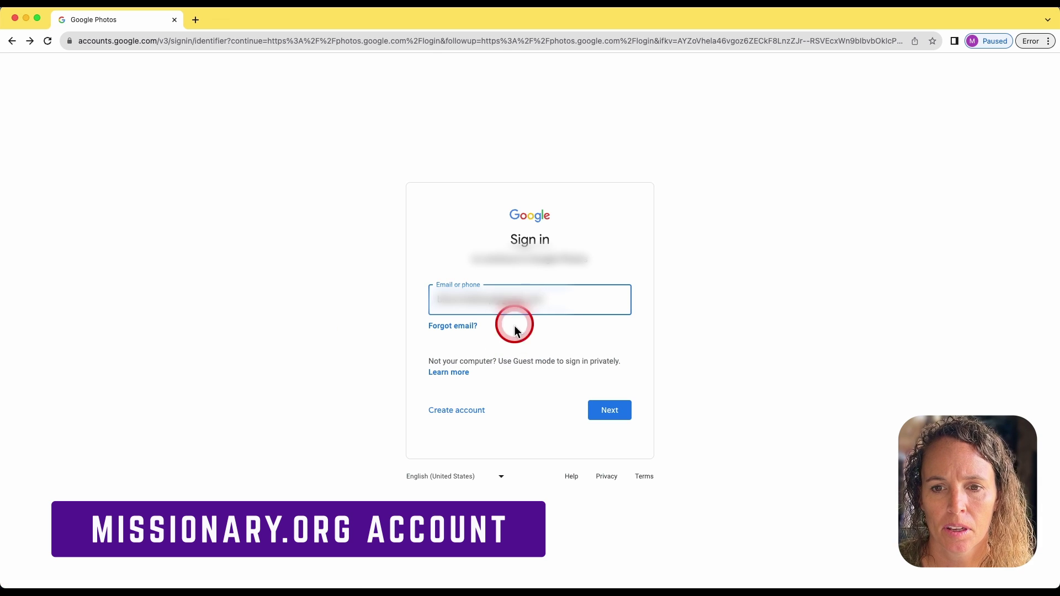
click(618, 412)
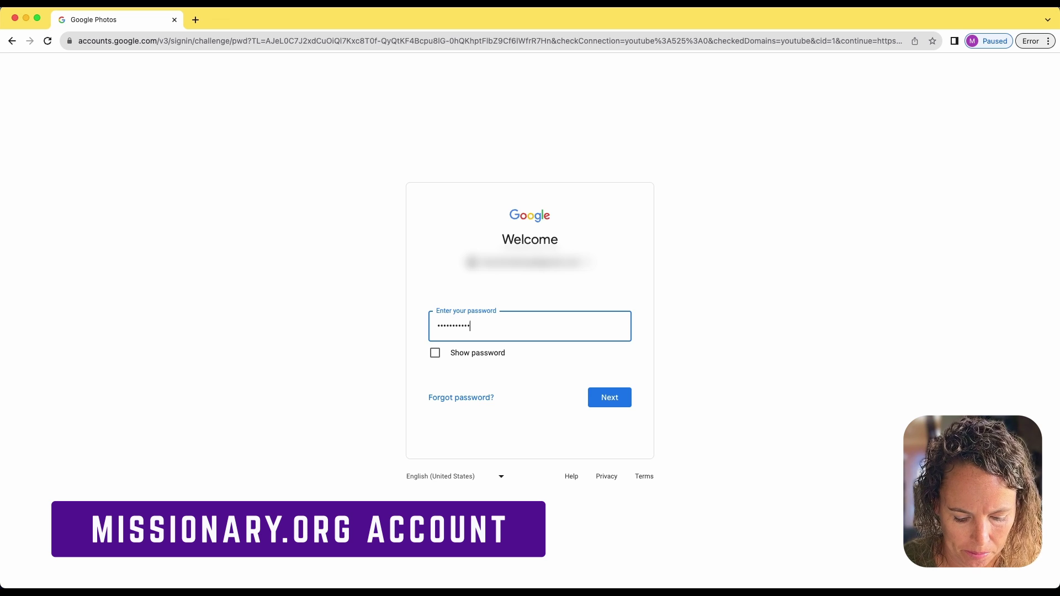
click(727, 255)
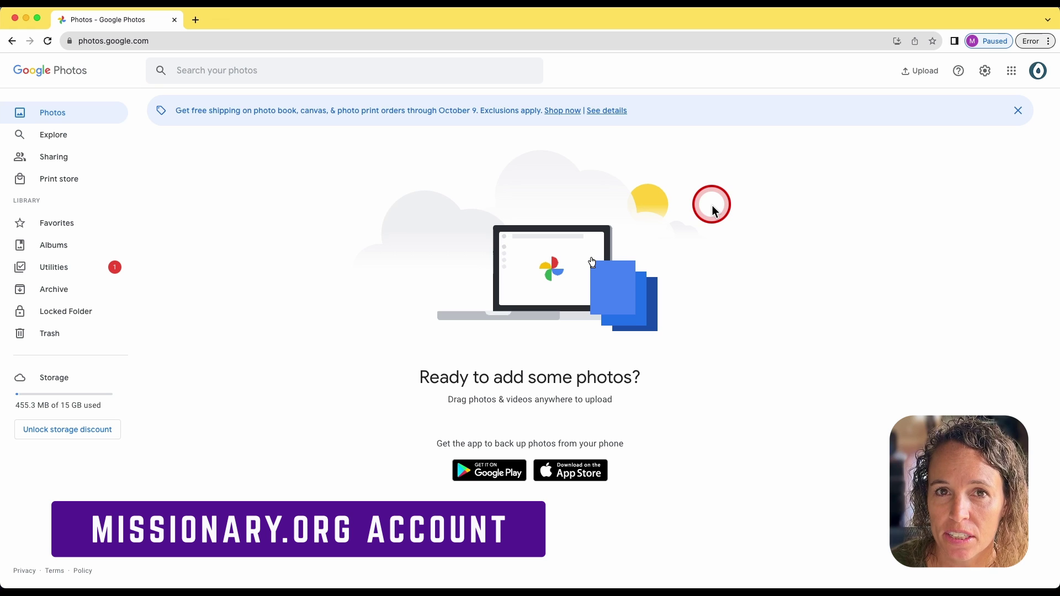
Open Google Photos settings and launch the Partner Sharing setup dialog
click(985, 75)
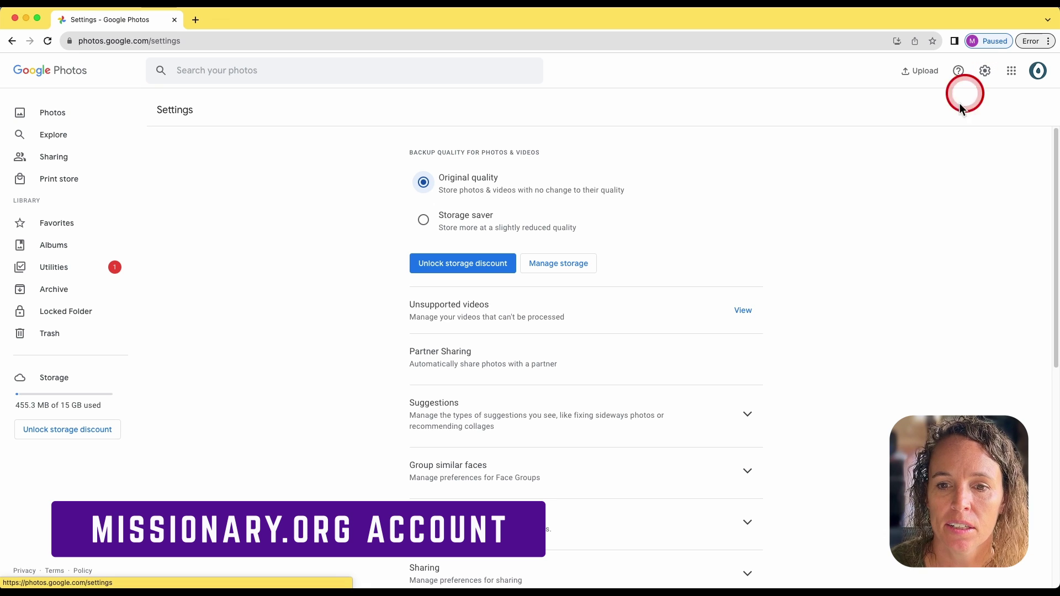
scroll(801, 343, down, 1)
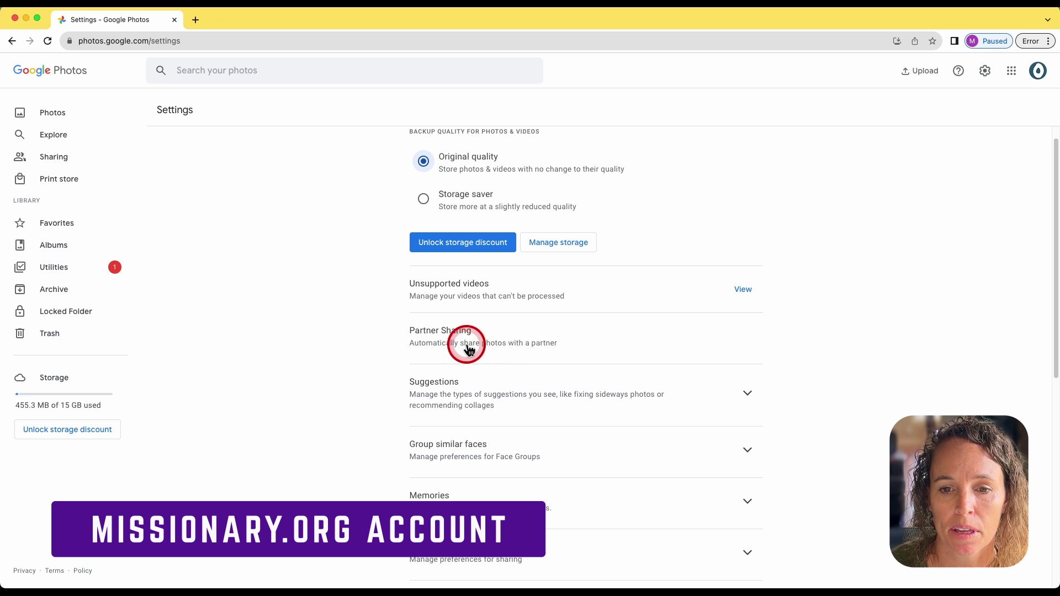
click(449, 336)
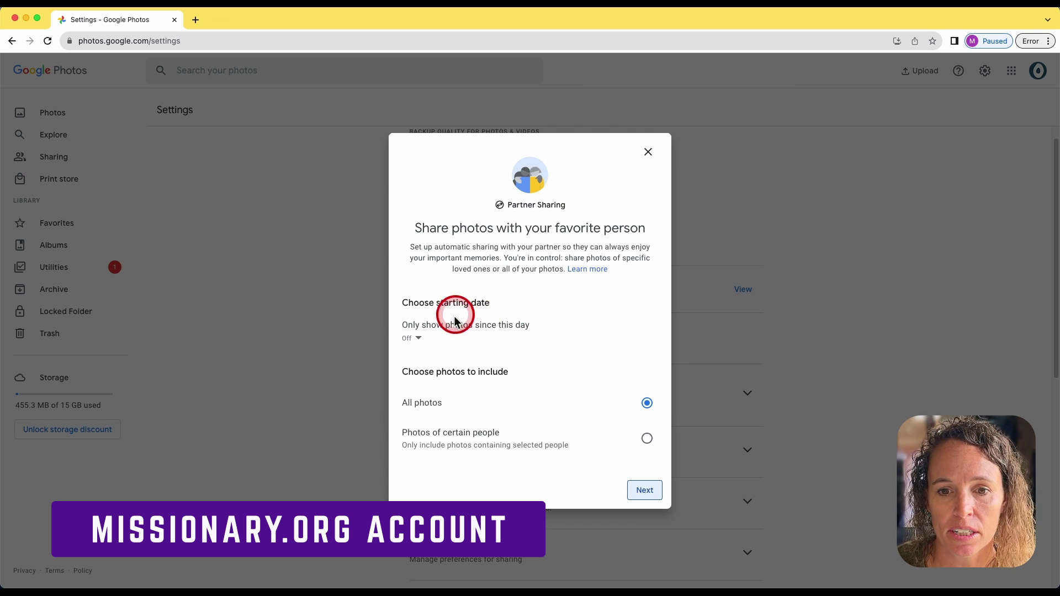
Share all photos starting from Oct 9, 2022, and advance to partner selection
click(419, 344)
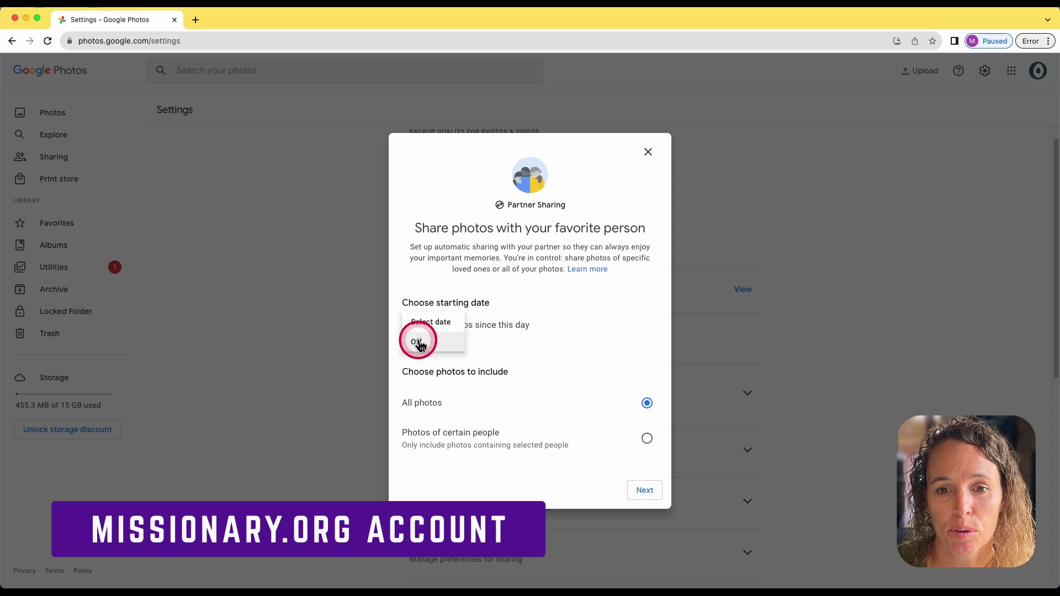
click(445, 322)
text(2022)
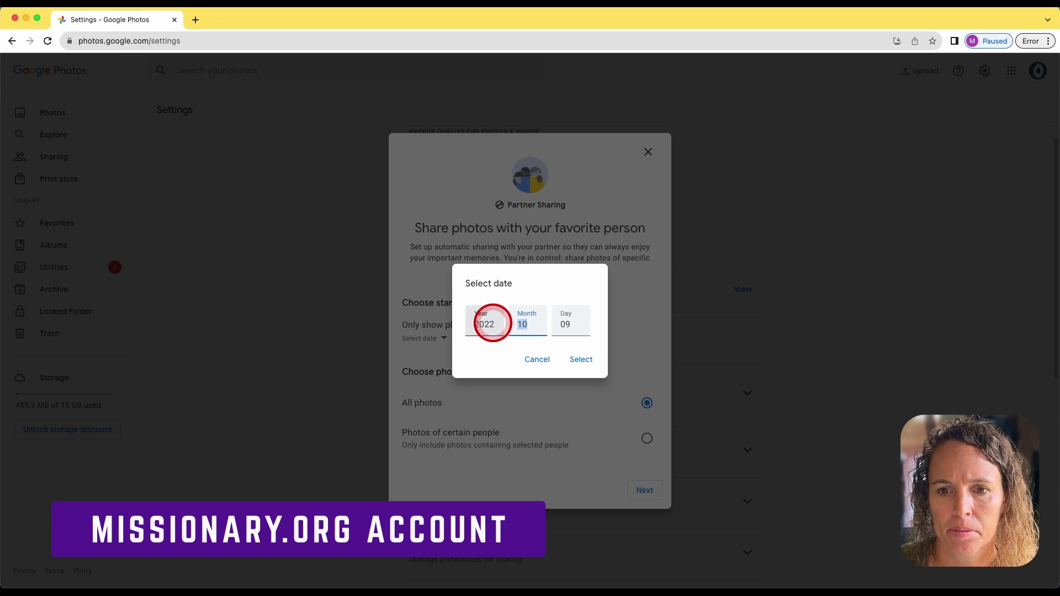
click(581, 360)
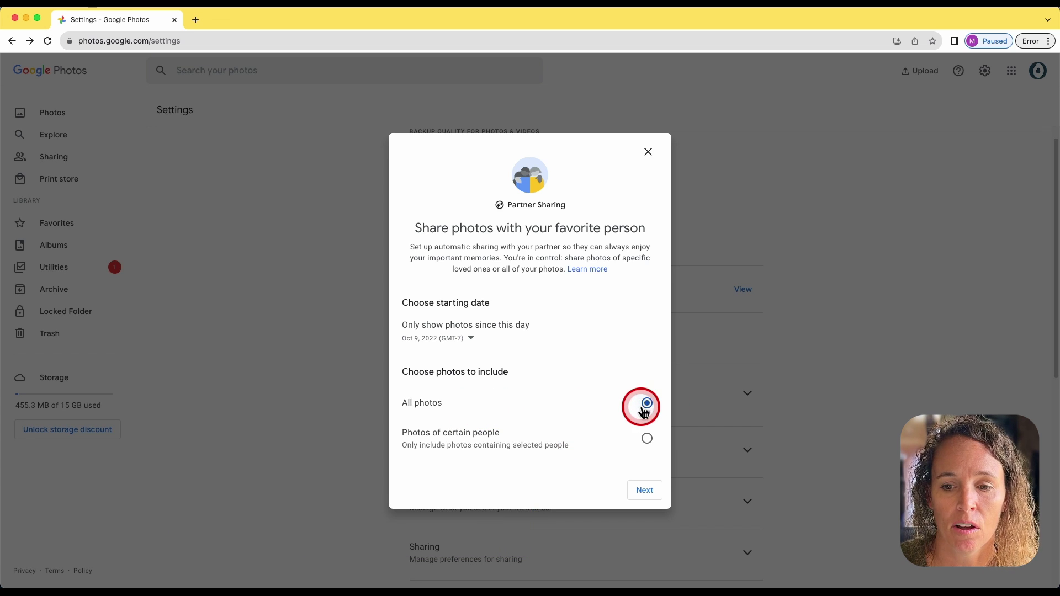
click(645, 490)
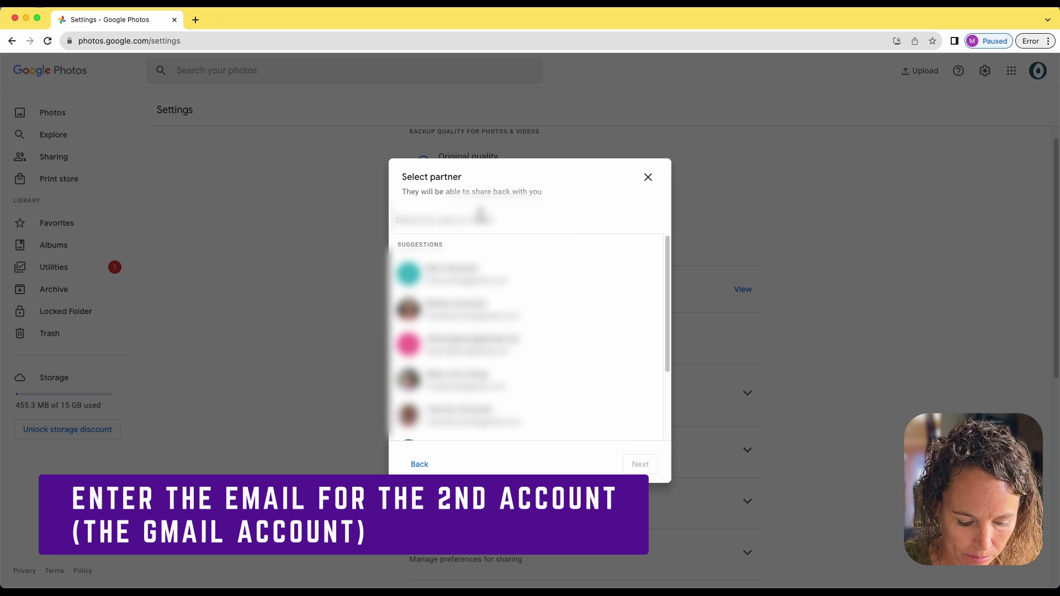
Search for the Gmail account's address, choose it as partner, and send the invitation
text(bthou)
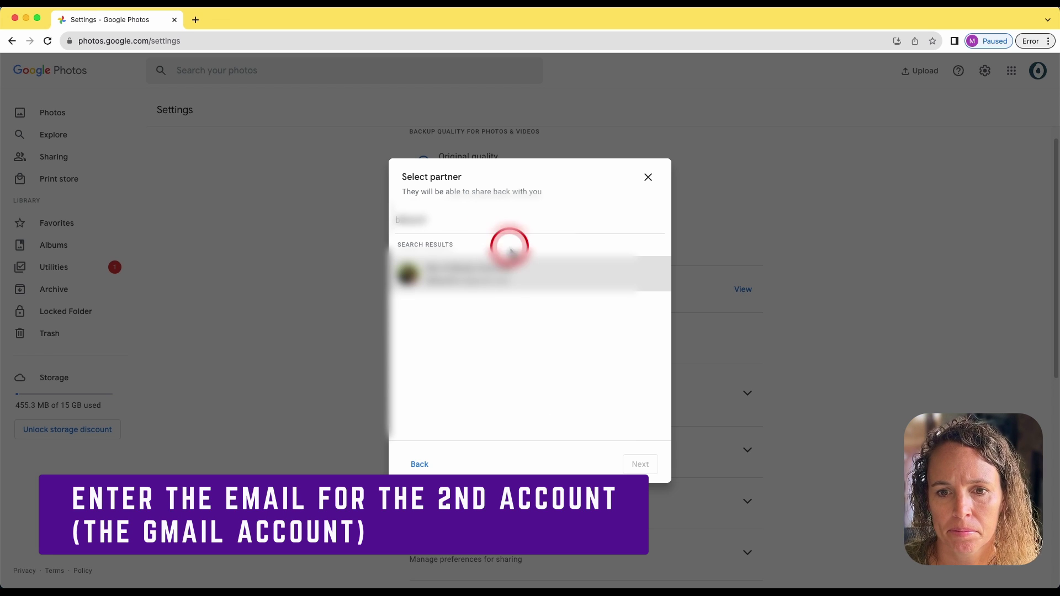
click(485, 273)
click(630, 459)
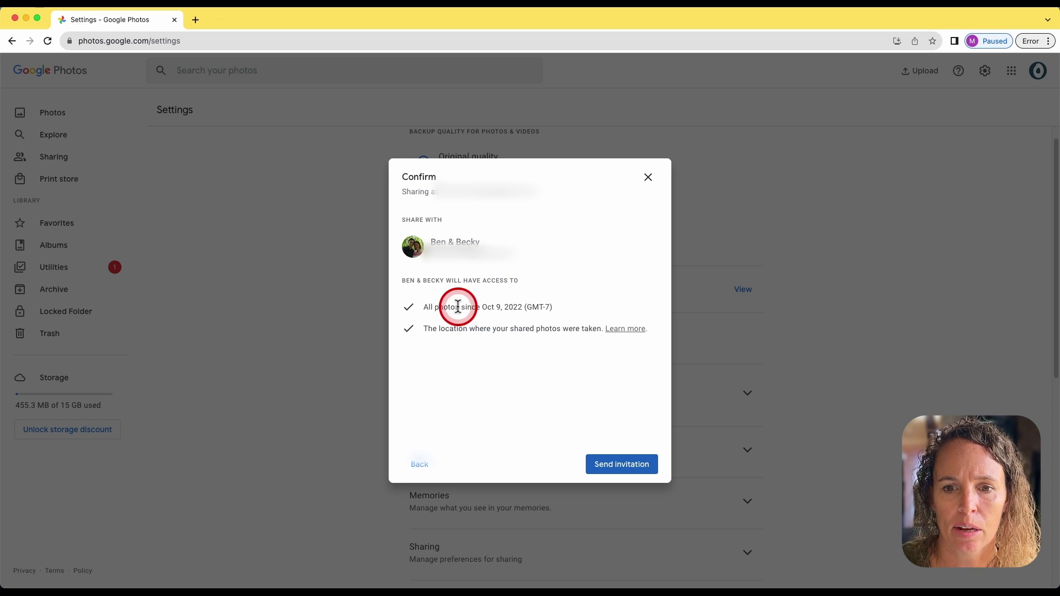
click(632, 472)
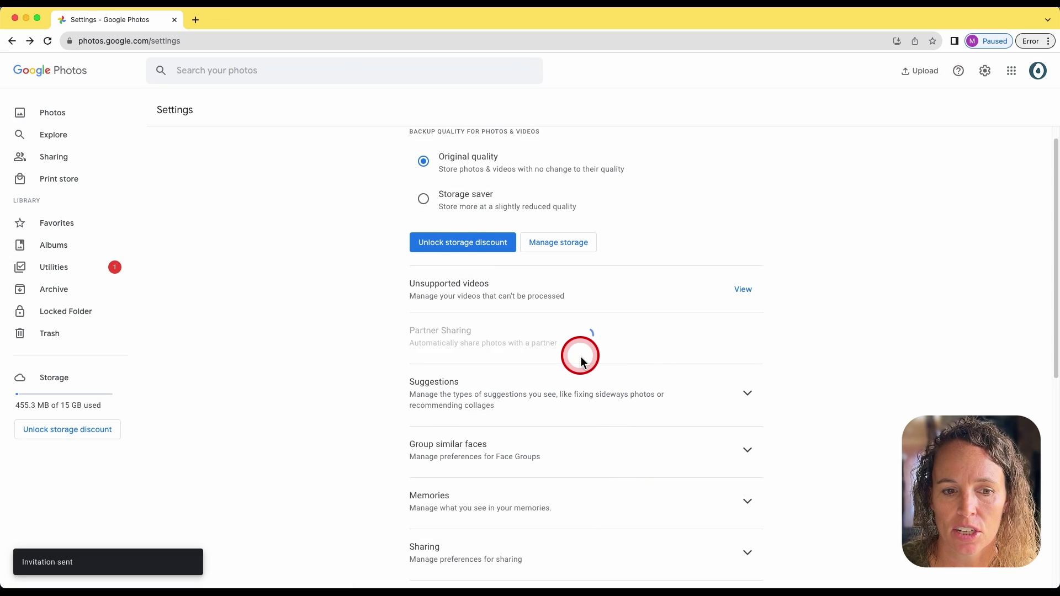
scroll(638, 428, down, 1)
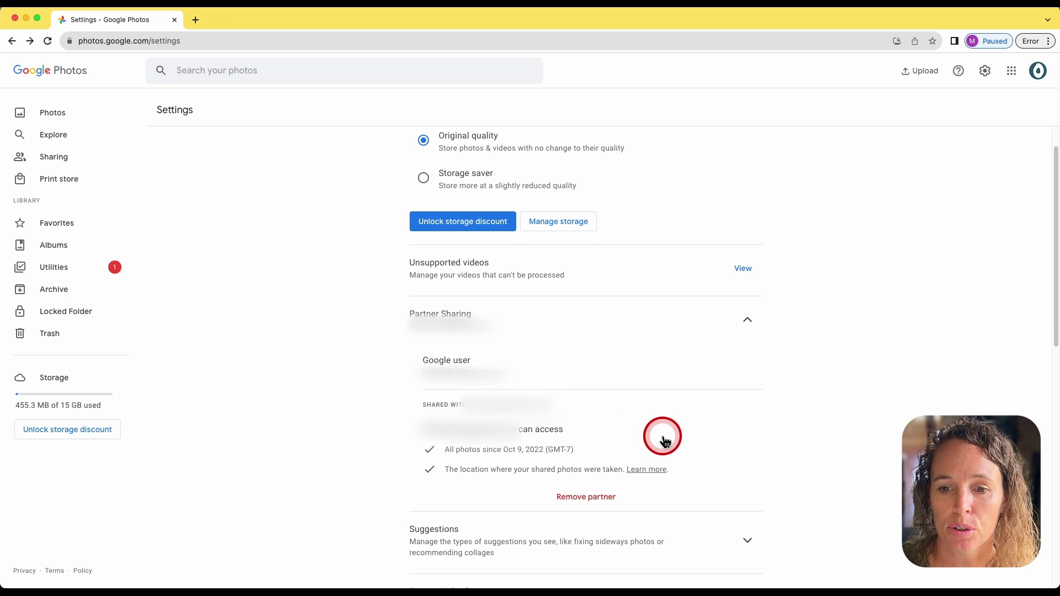
click(662, 443)
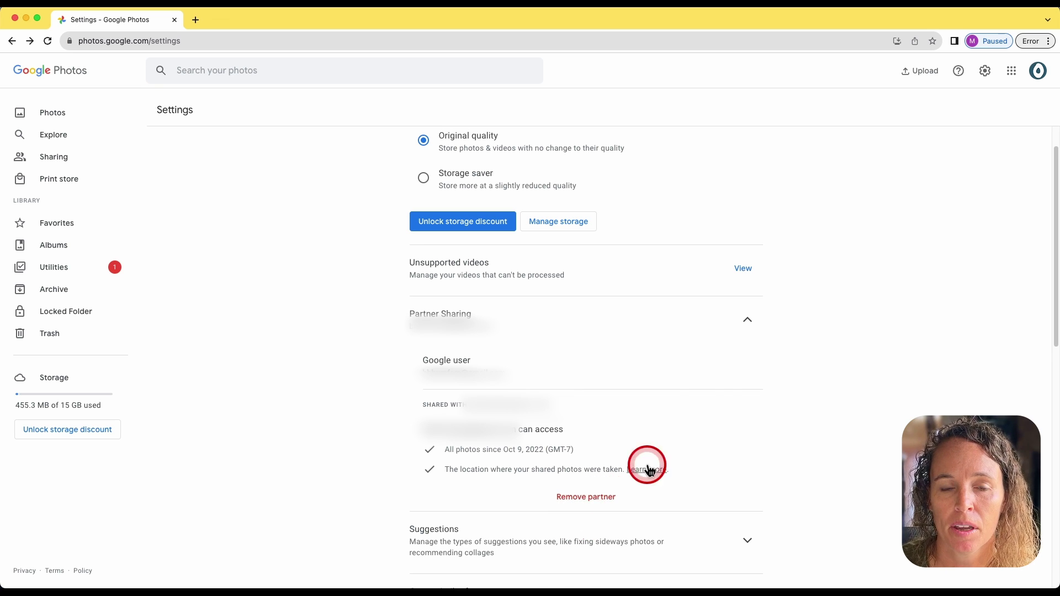
scroll(723, 361, up, 2)
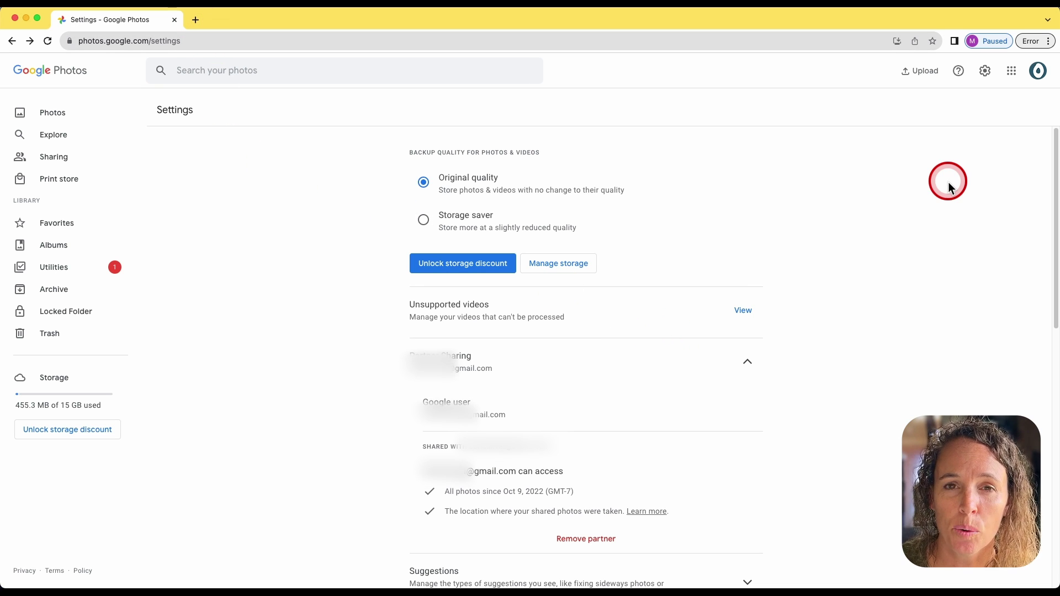
Add and sign in to the Gmail account, then open its Sharing page
click(1039, 72)
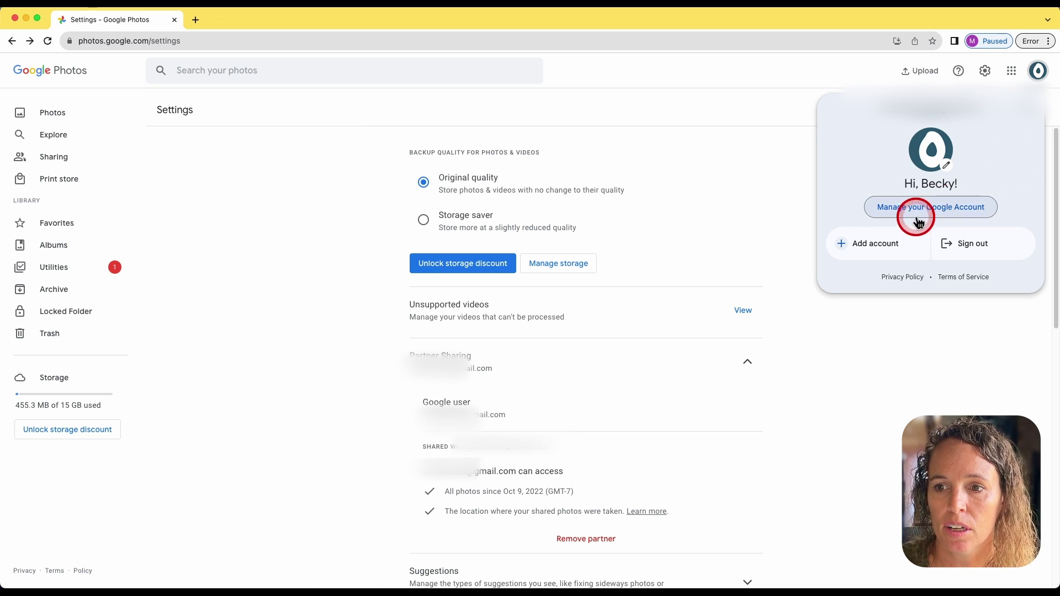
click(881, 247)
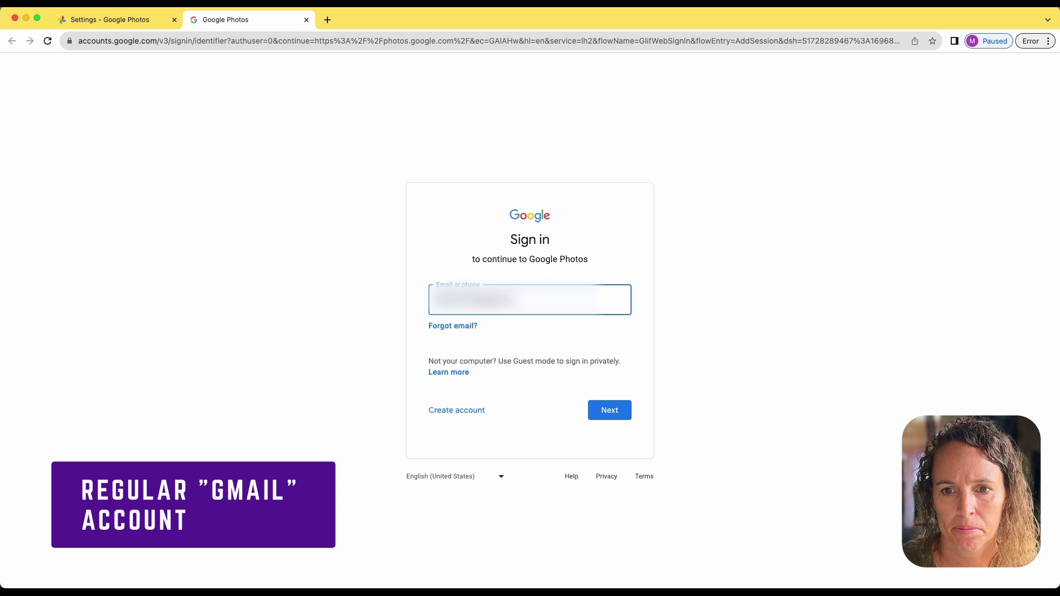
click(612, 411)
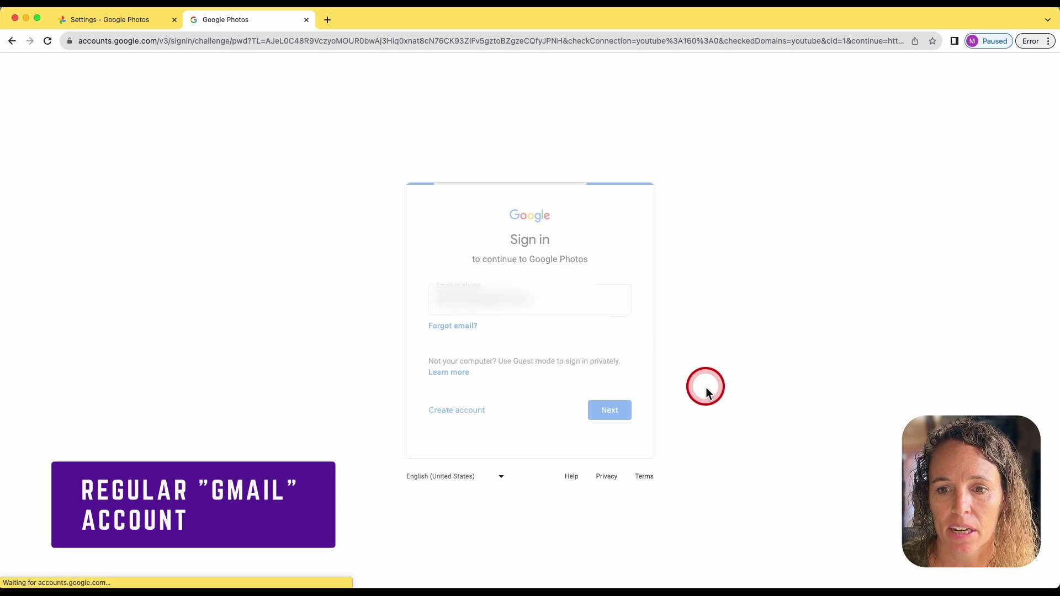
click(547, 342)
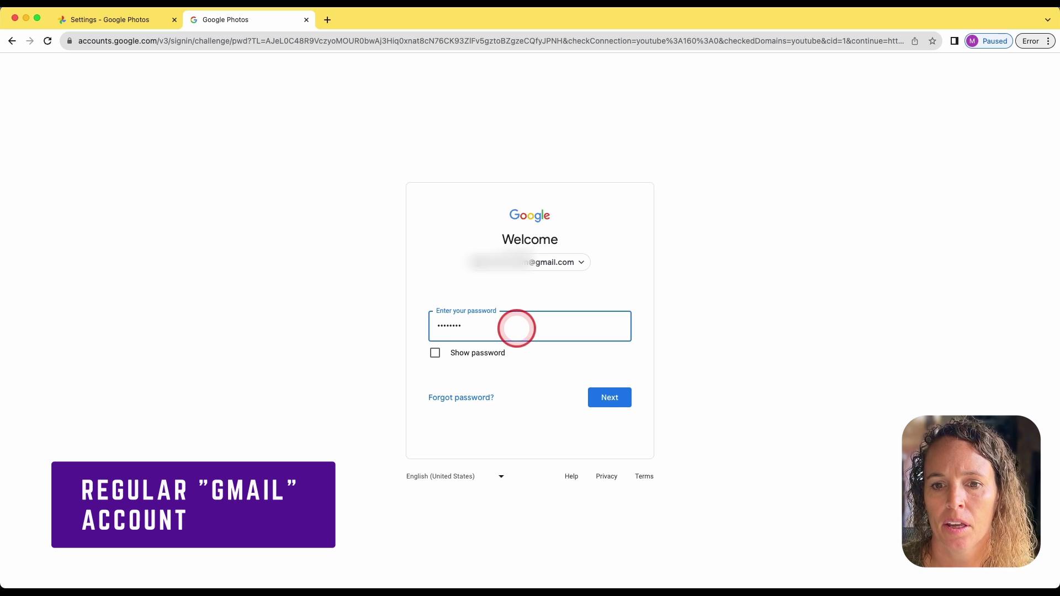
click(609, 401)
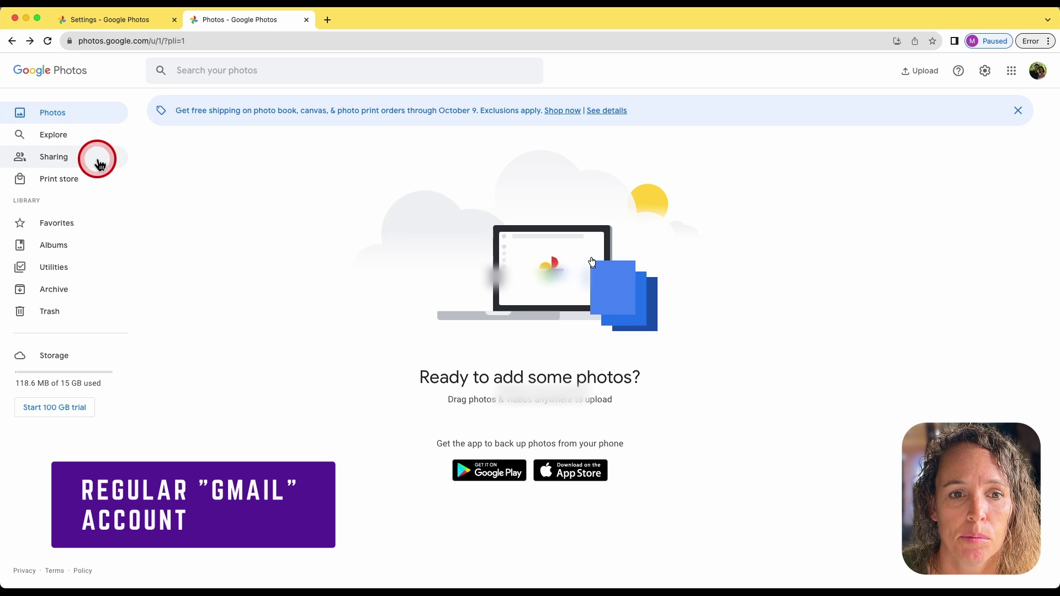
click(107, 164)
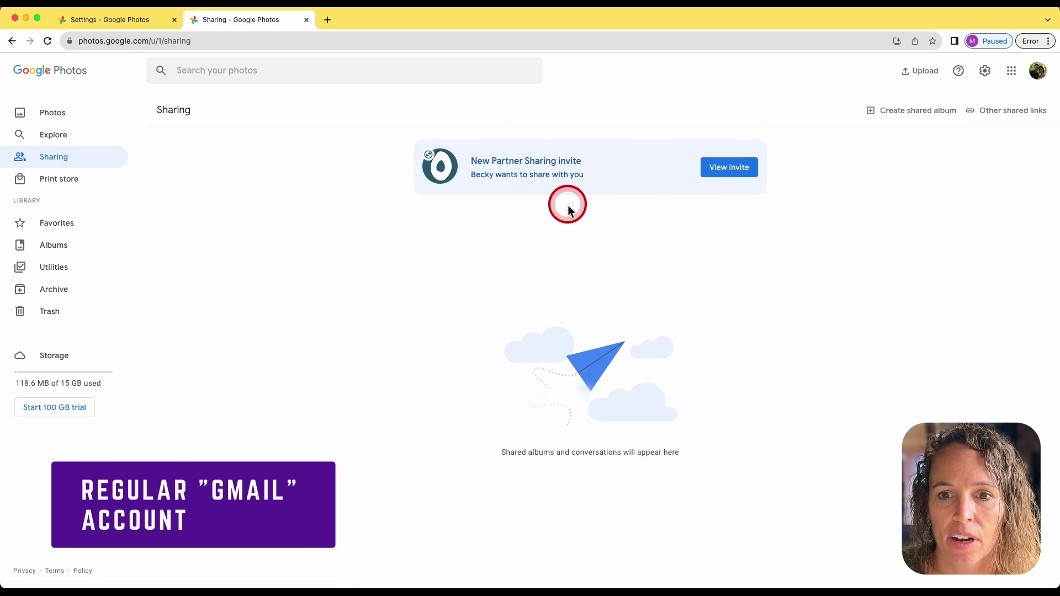
Accept the Partner Sharing invite and choose Not now for sharing photos back
click(724, 174)
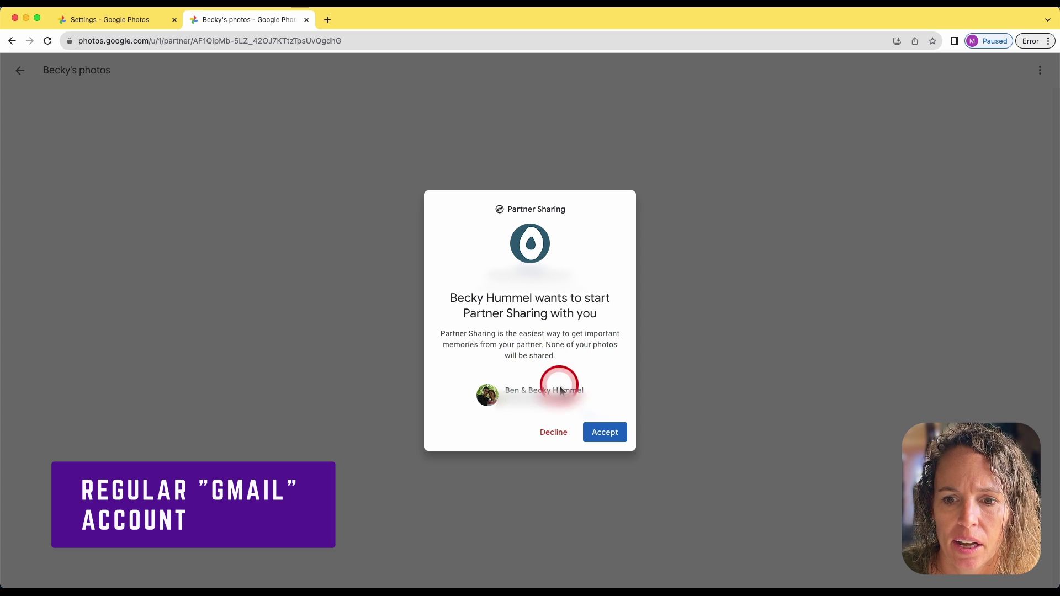
click(605, 433)
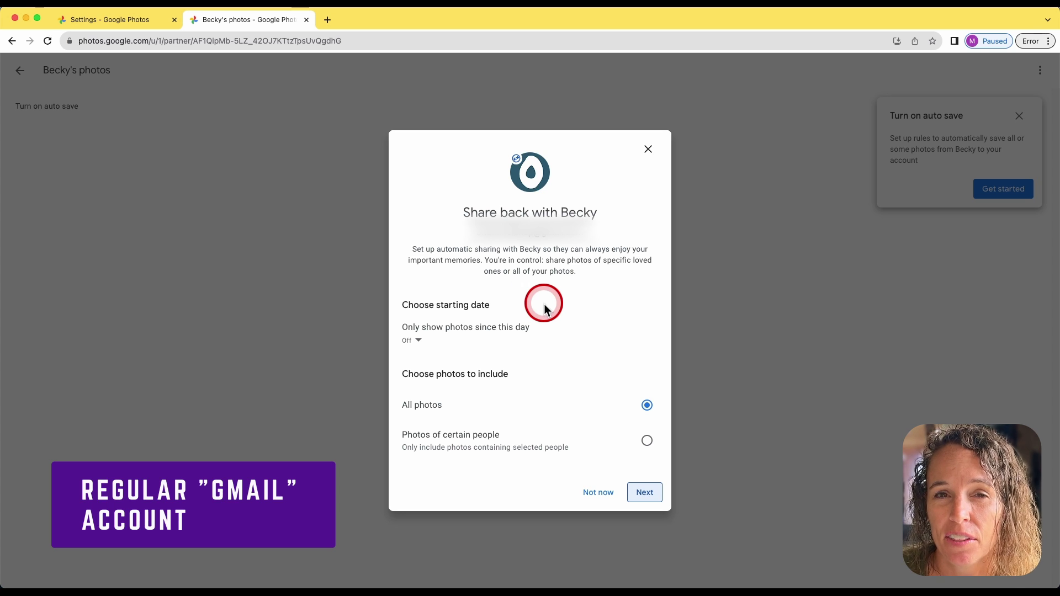
click(593, 493)
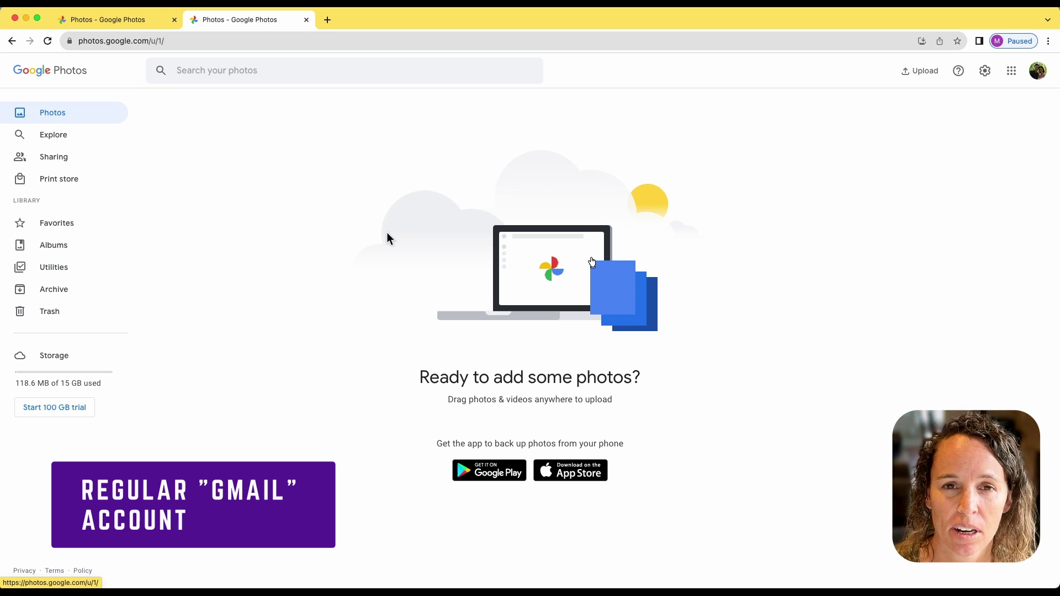
click(318, 207)
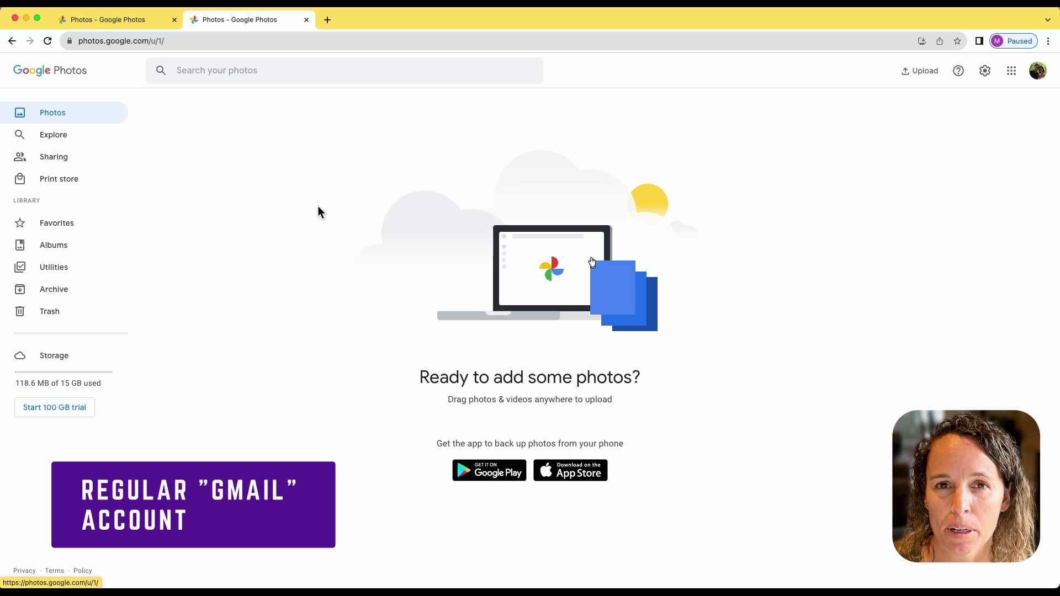
click(73, 160)
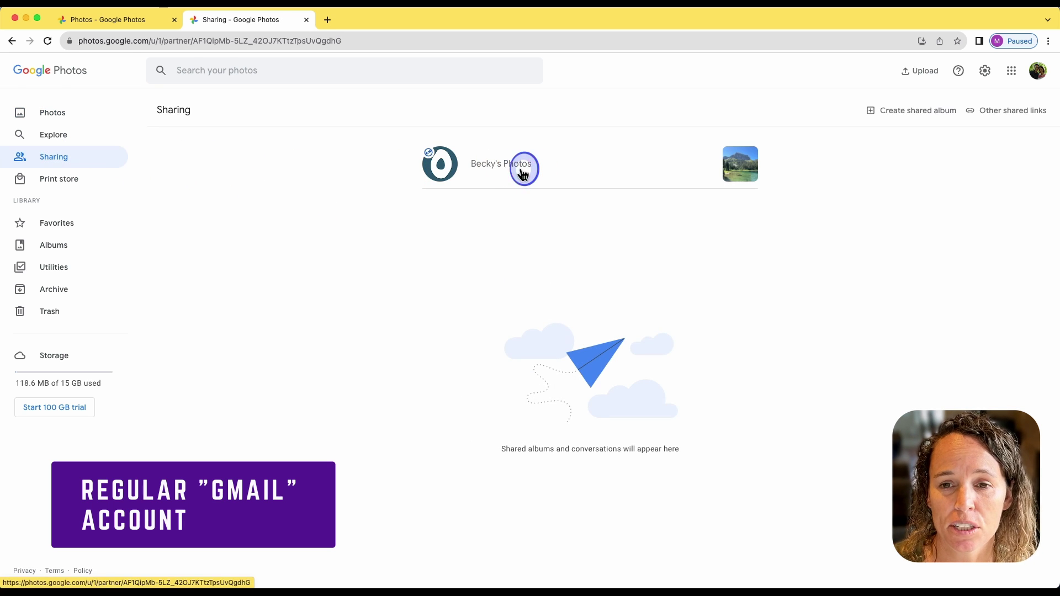
click(522, 174)
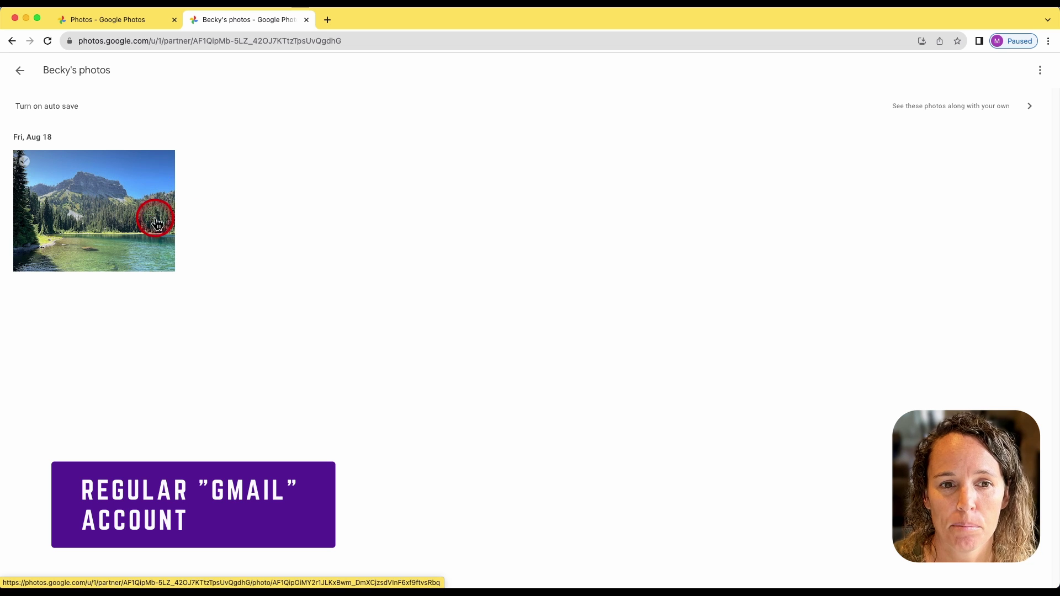
click(22, 71)
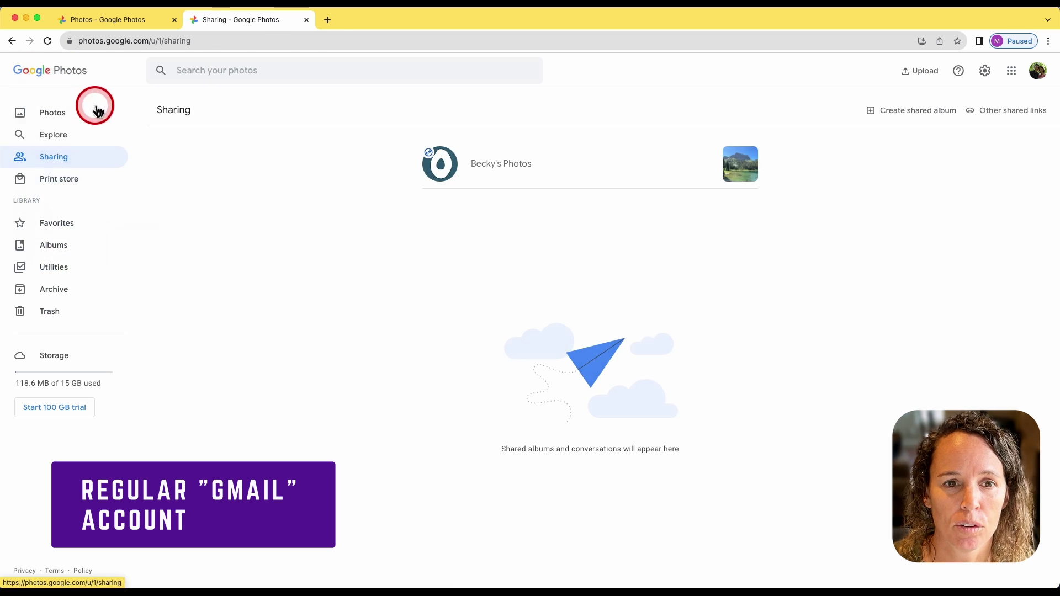
click(72, 118)
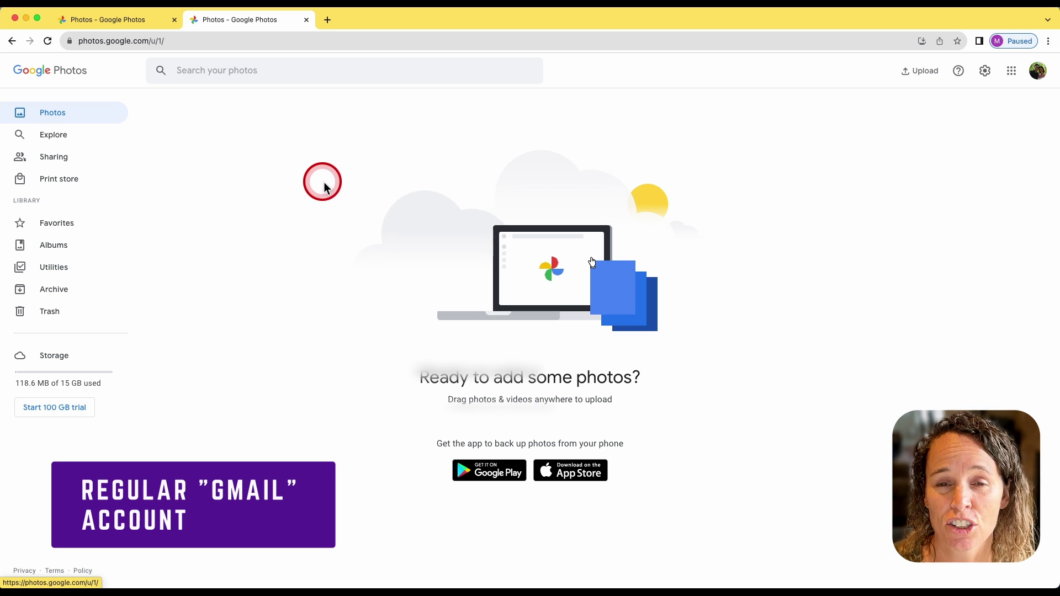
In Partner Sharing settings, set Save to your account to Save all photos
click(987, 75)
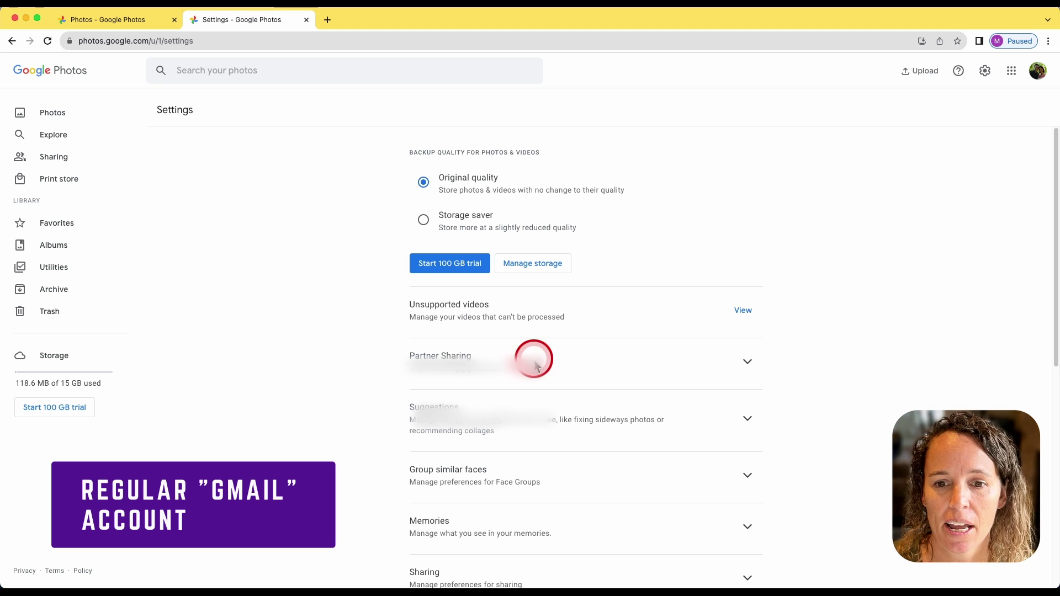
click(750, 362)
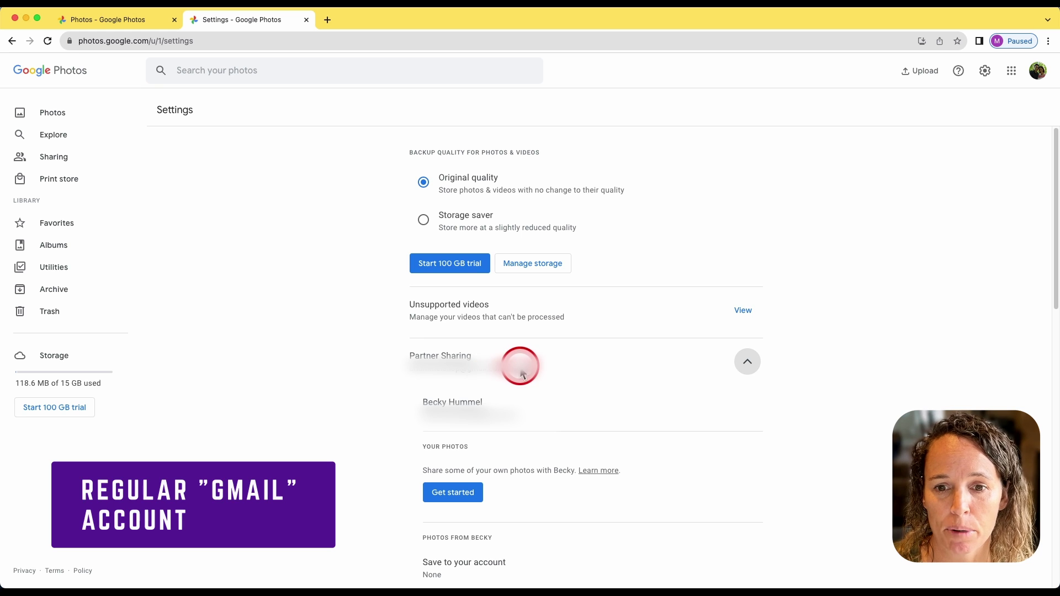
scroll(544, 395, down, 3)
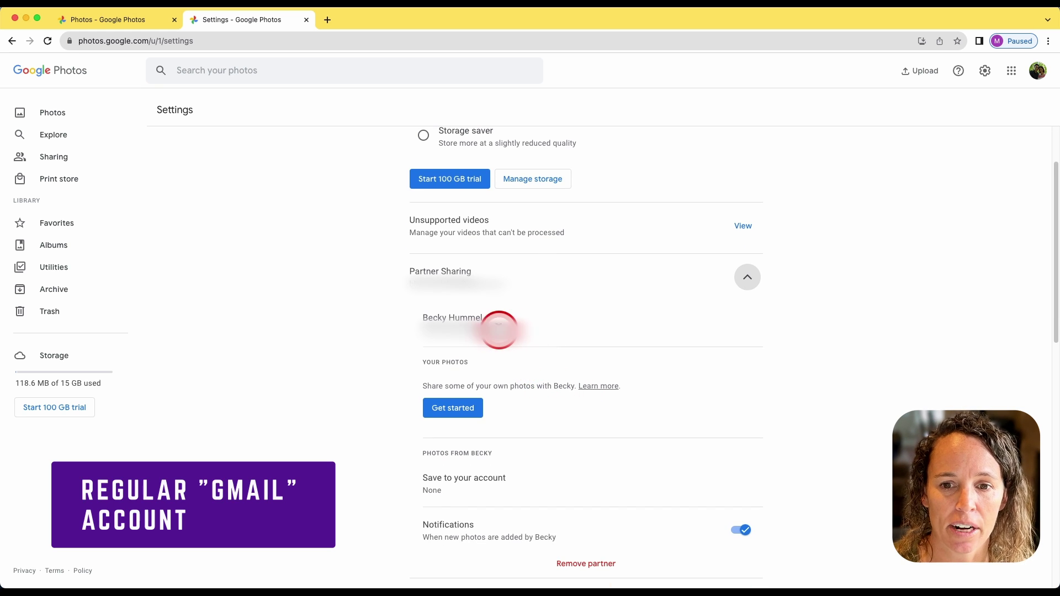
scroll(505, 353, down, 1)
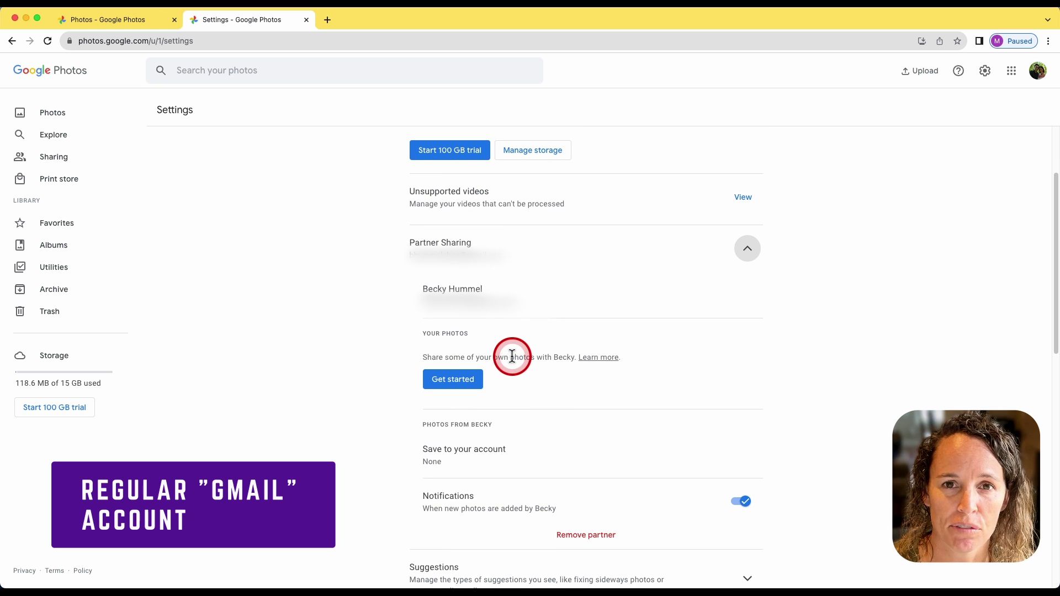
scroll(516, 360, down, 2)
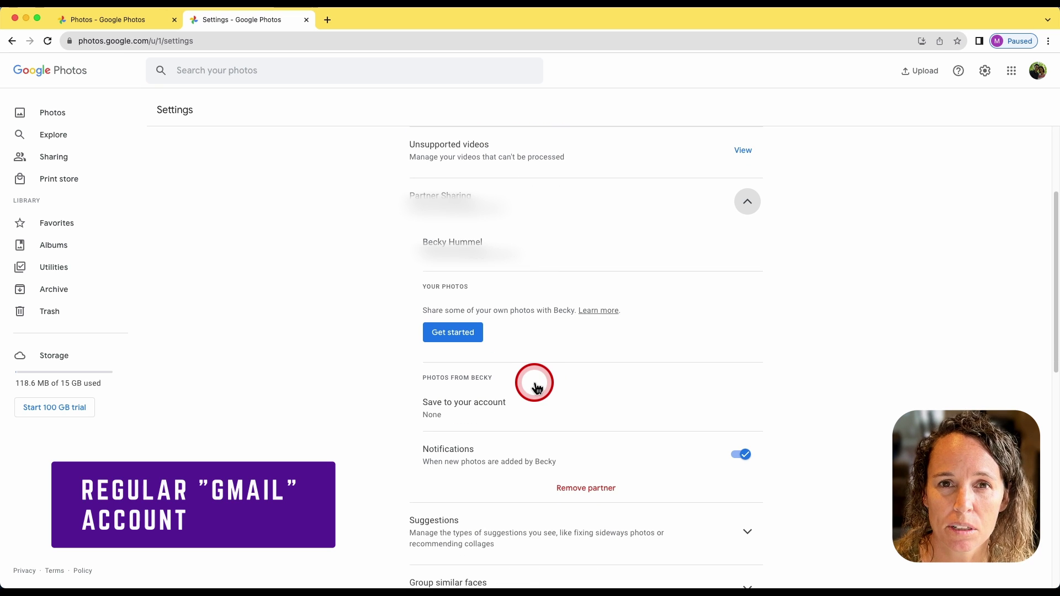
click(436, 420)
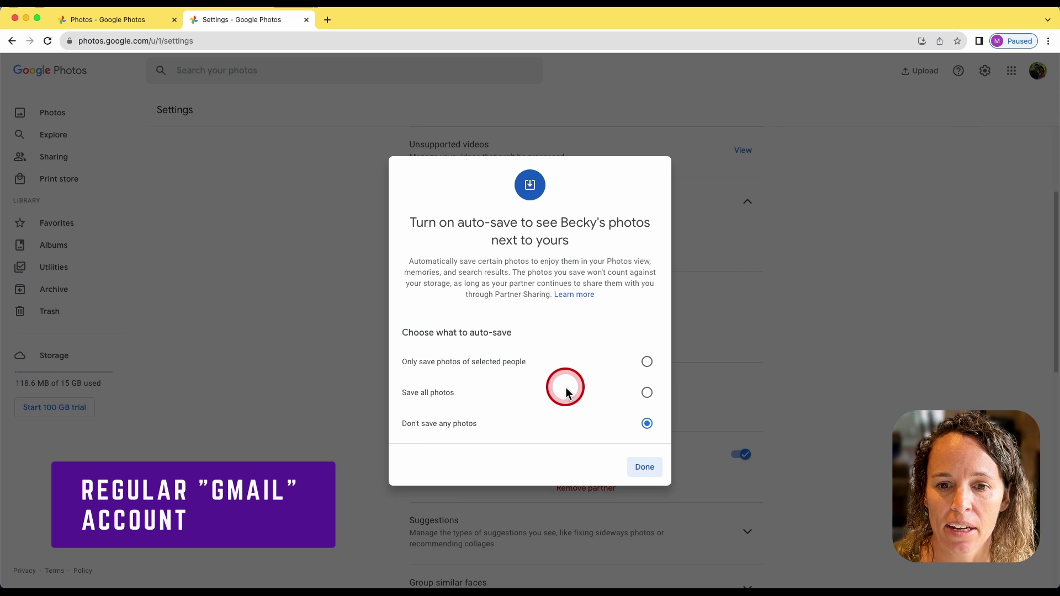
click(647, 393)
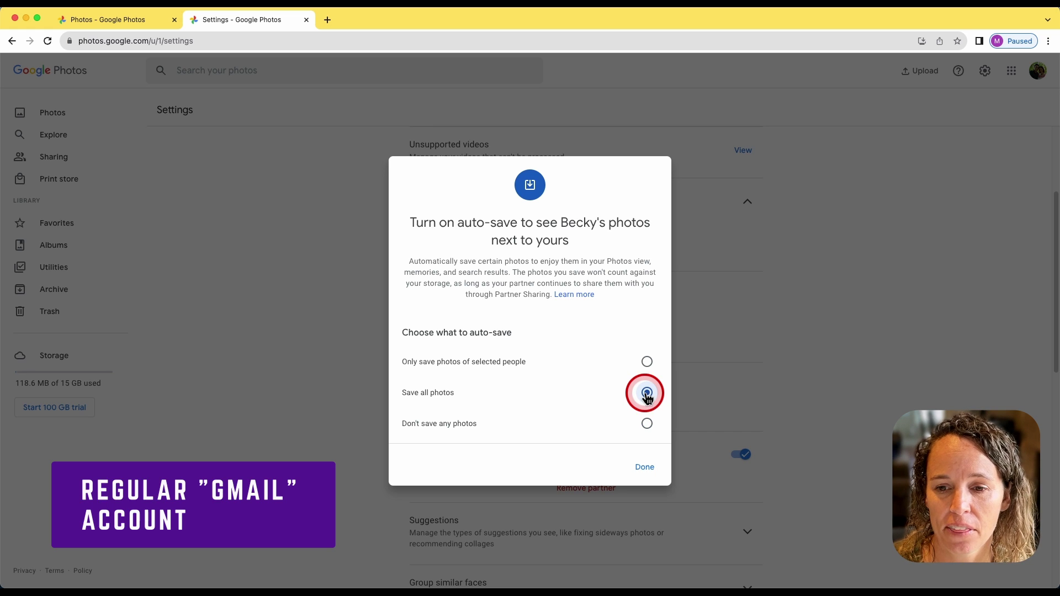
click(644, 467)
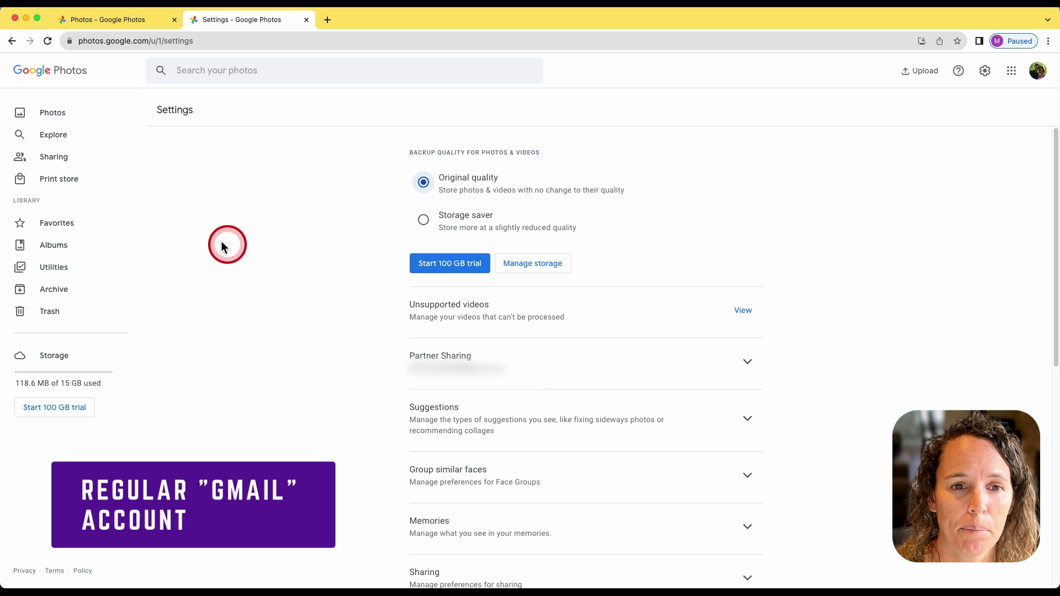
Check the library and the partner's shared photos for the Aug 18 and Jul 28 pictures
click(66, 120)
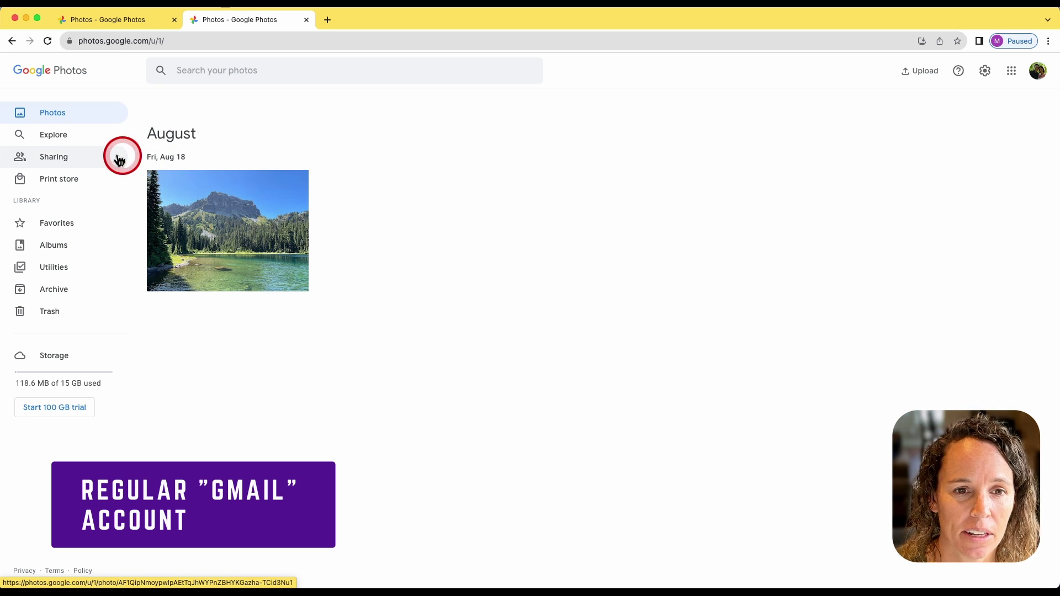
click(60, 158)
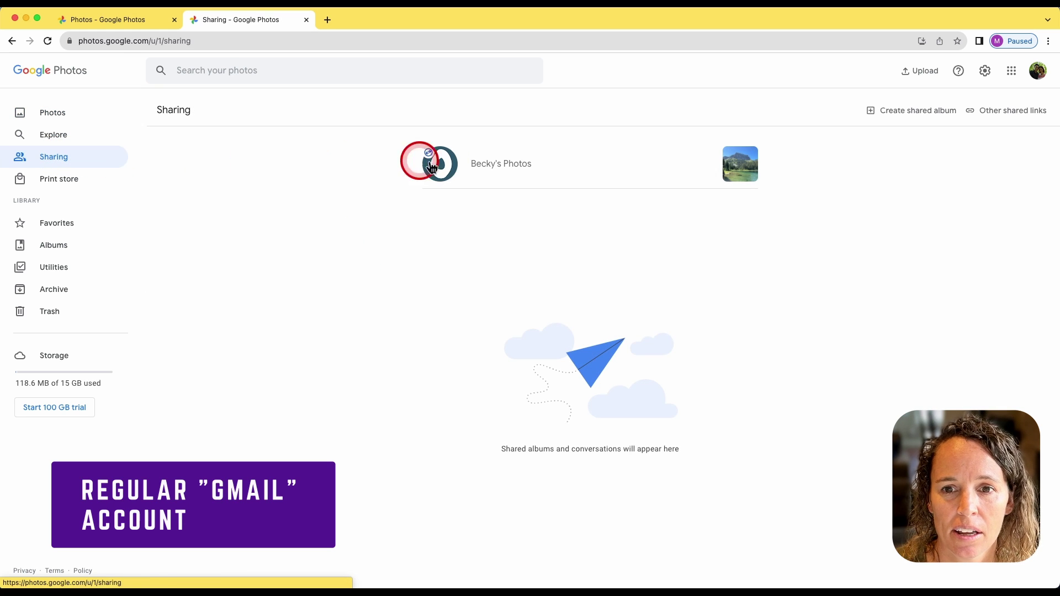
click(505, 165)
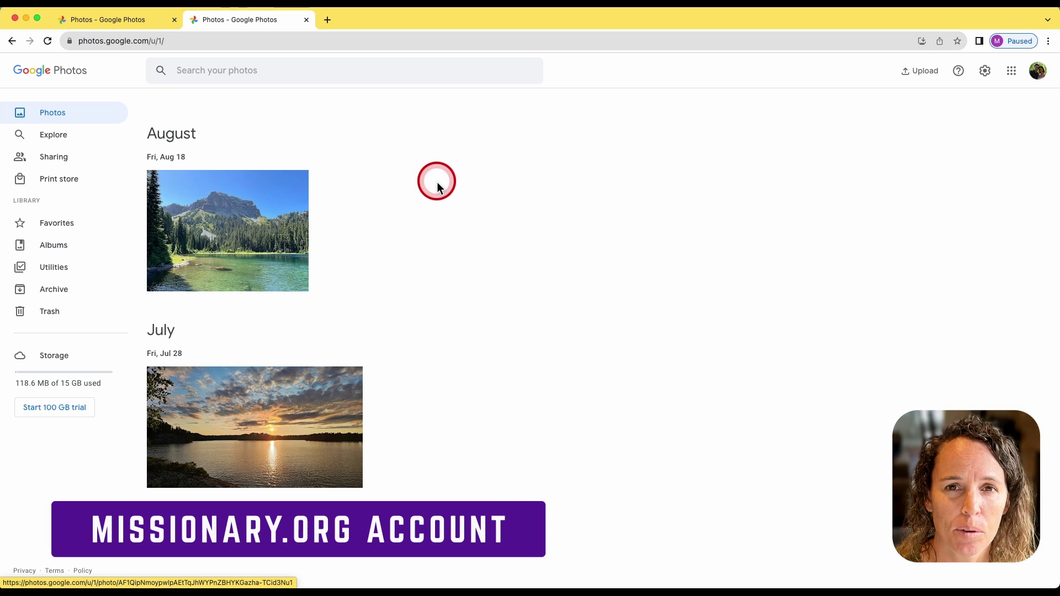
In the missionary.org tab, move the Jul 28 sunset photo to trash, then return to the Gmail tab
click(131, 22)
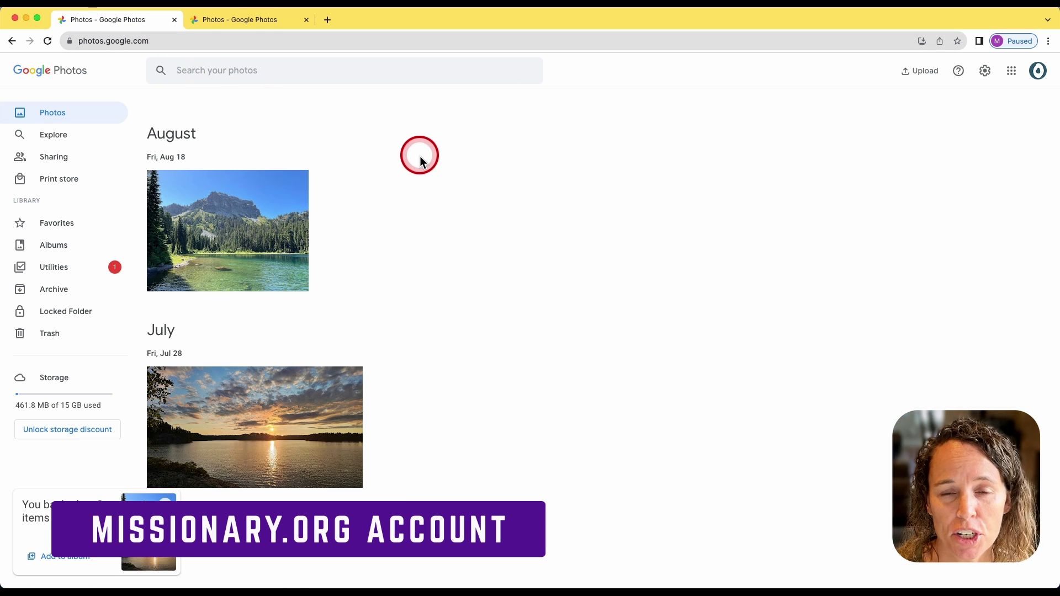
click(358, 383)
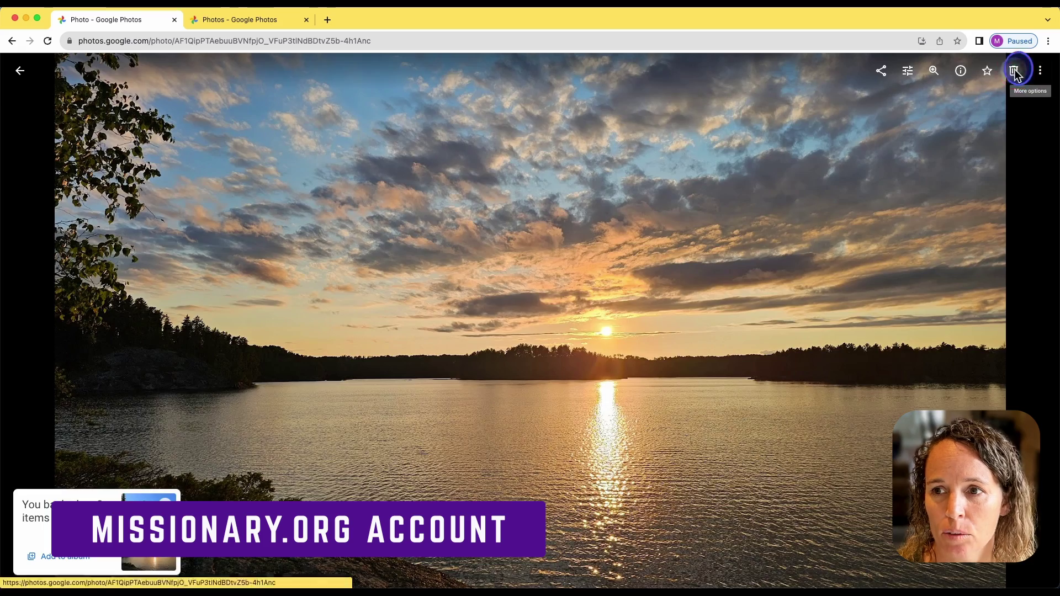
click(1014, 71)
click(992, 200)
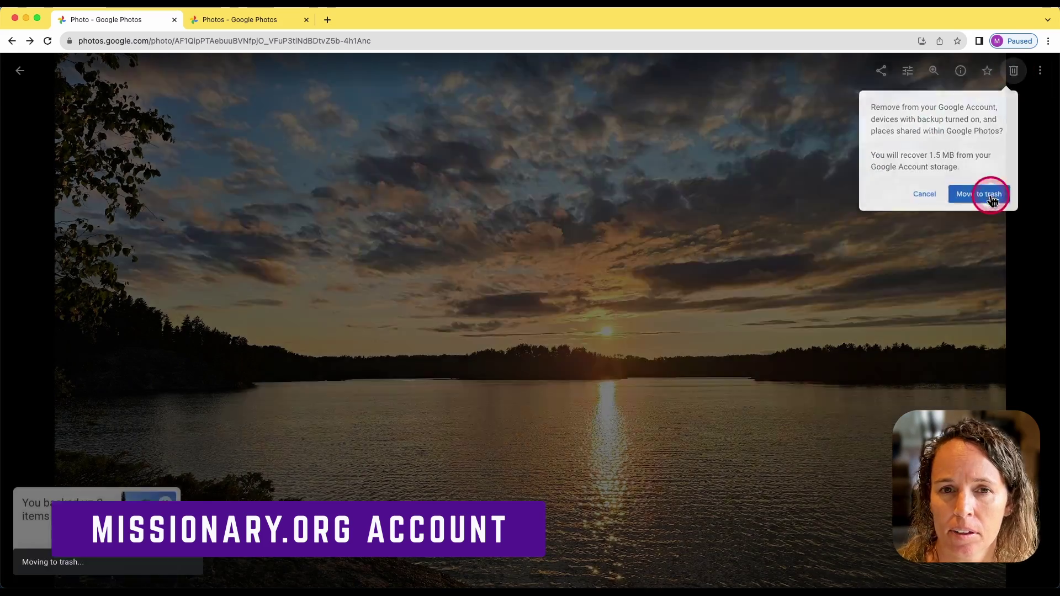
key(Escape)
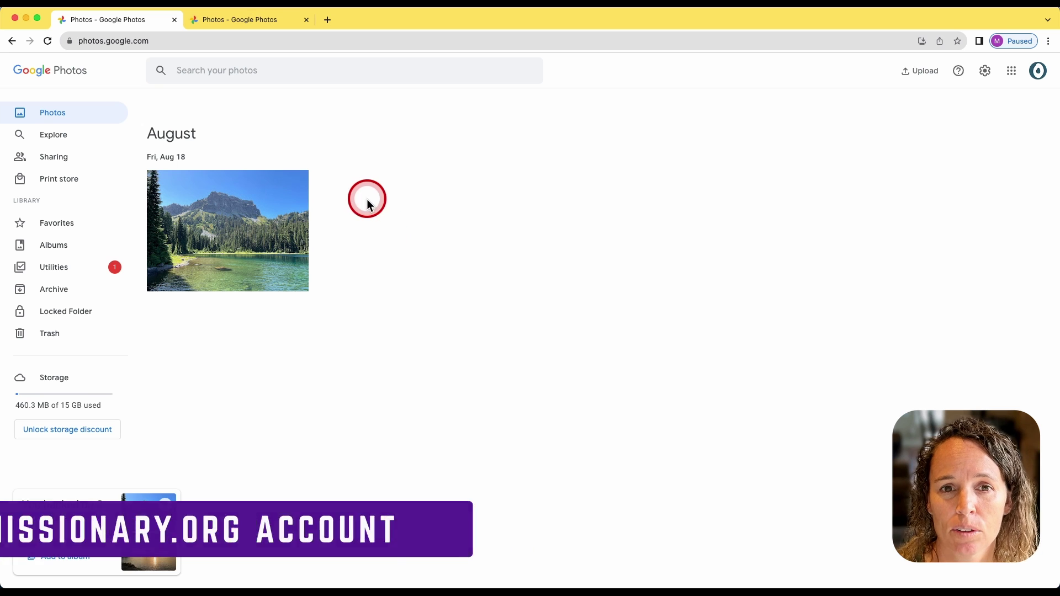
click(252, 23)
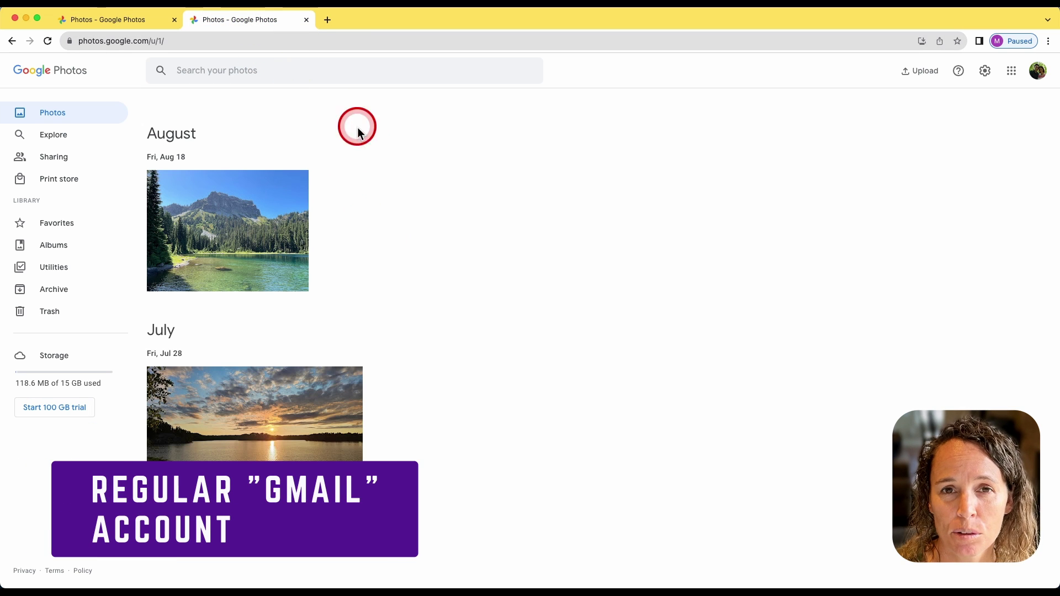